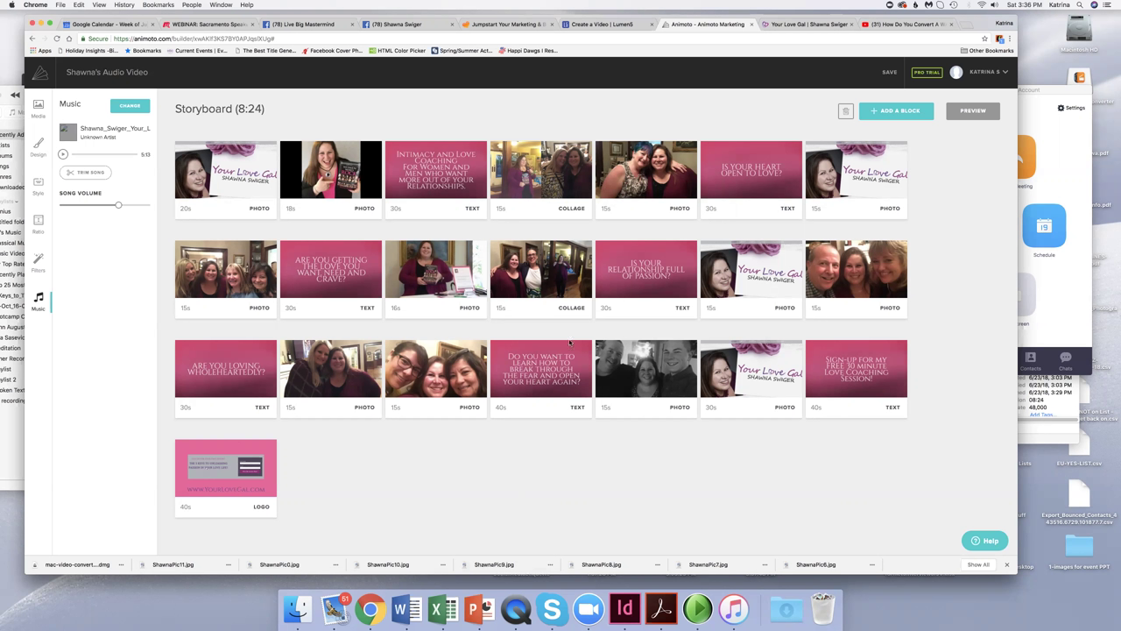
Review the yourlovegal.com header and question list, then return to the Animoto storyboard
click(807, 24)
scroll(541, 262, up, 5)
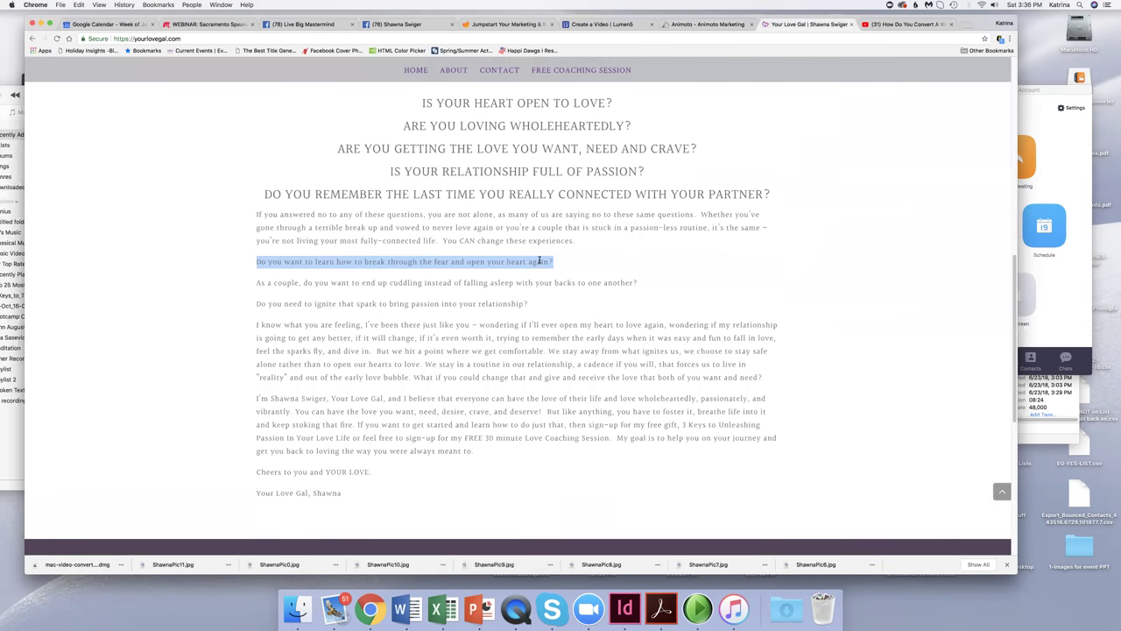
scroll(541, 262, up, 10)
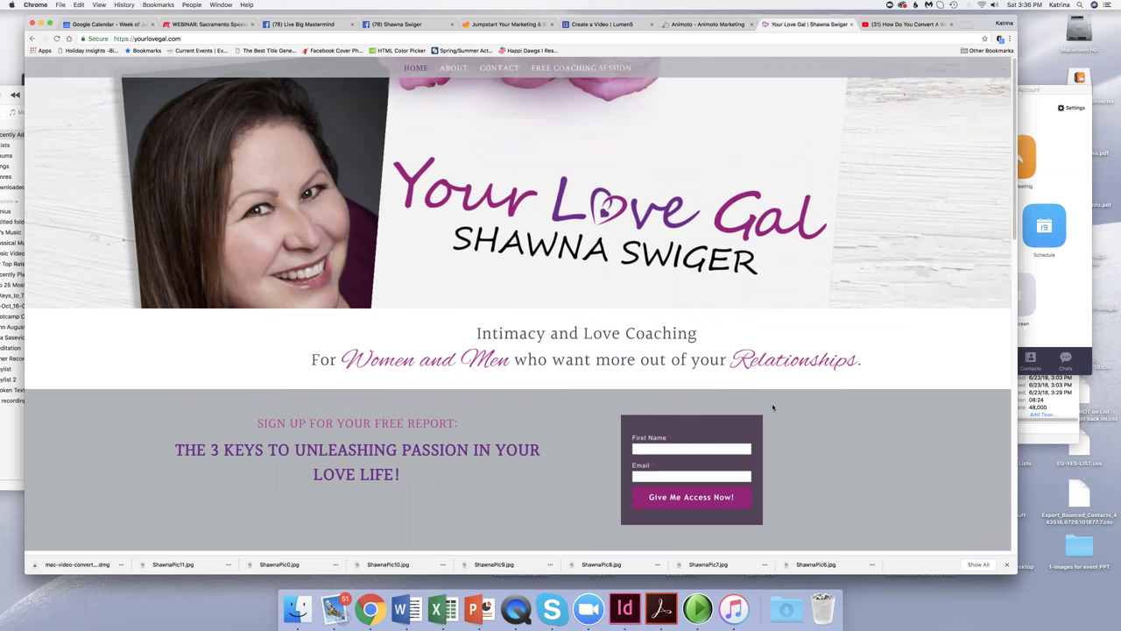
scroll(1030, 246, down, 5)
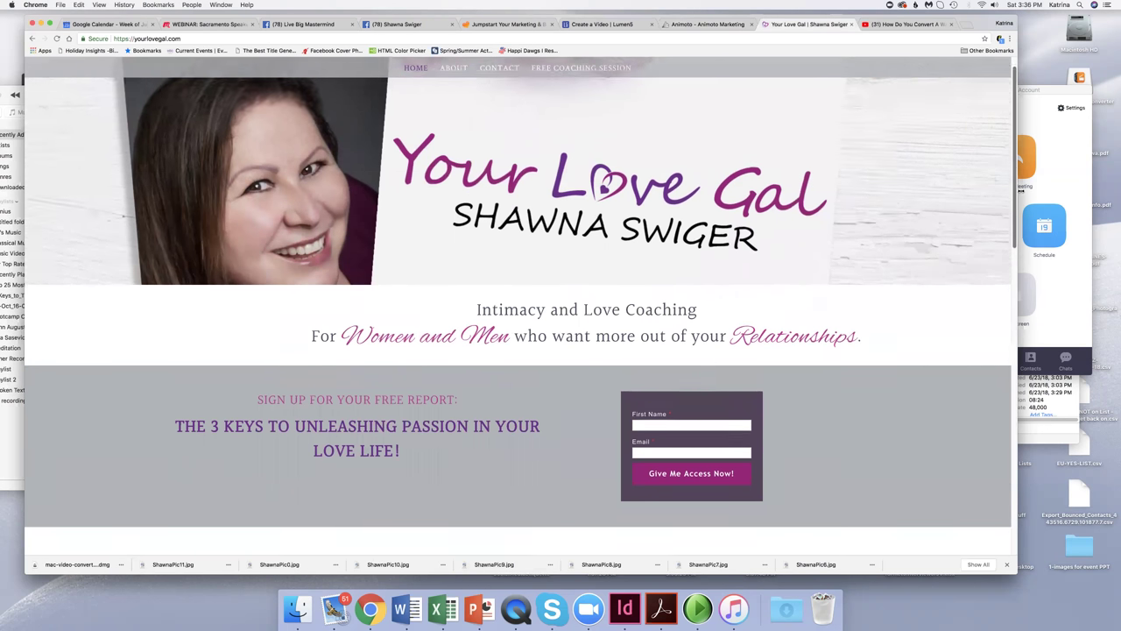
scroll(488, 188, down, 3)
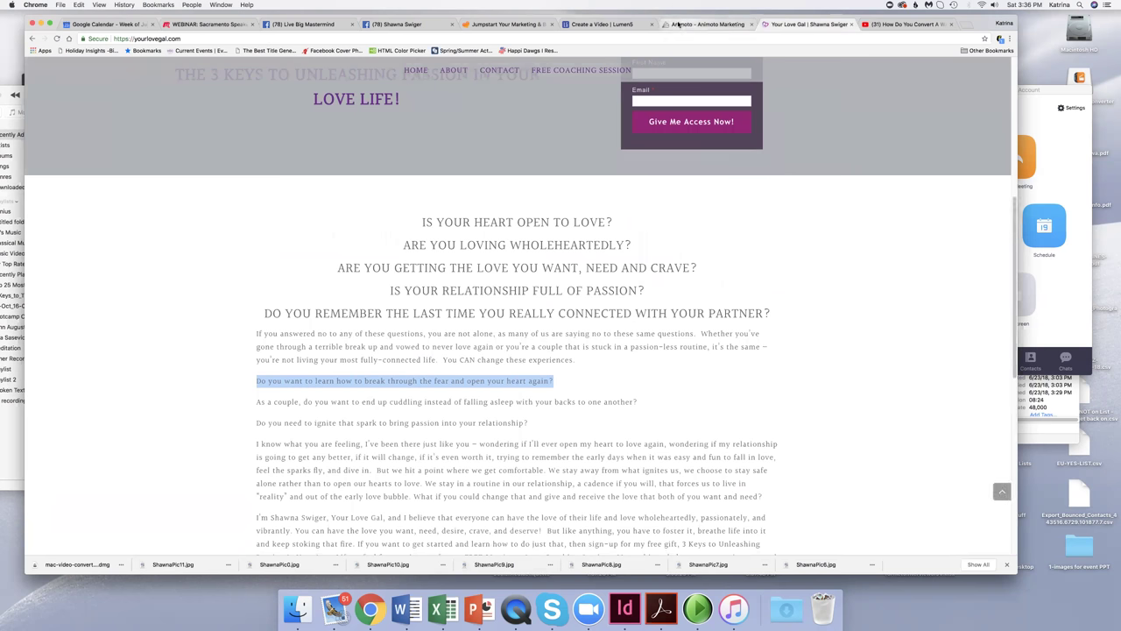
click(679, 25)
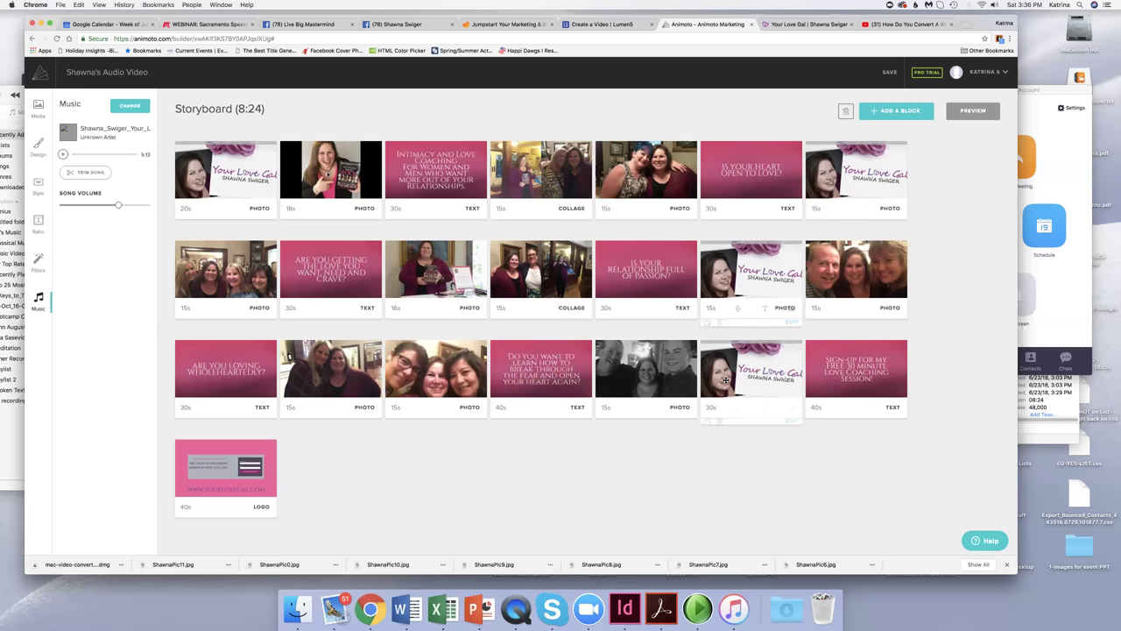
mouse_move(227, 180)
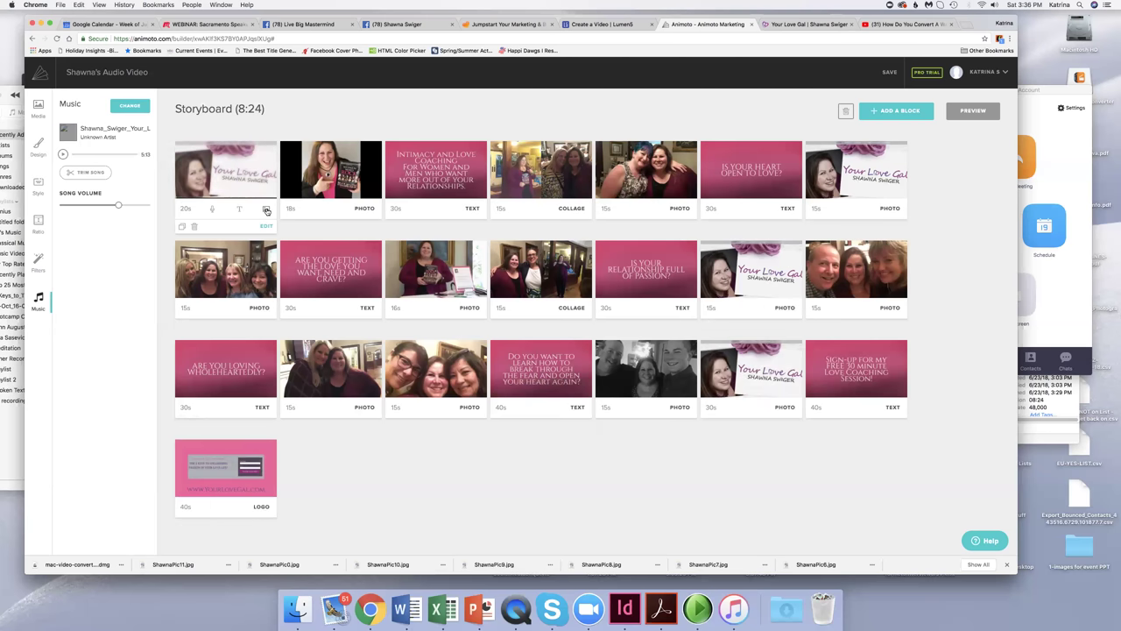
click(267, 211)
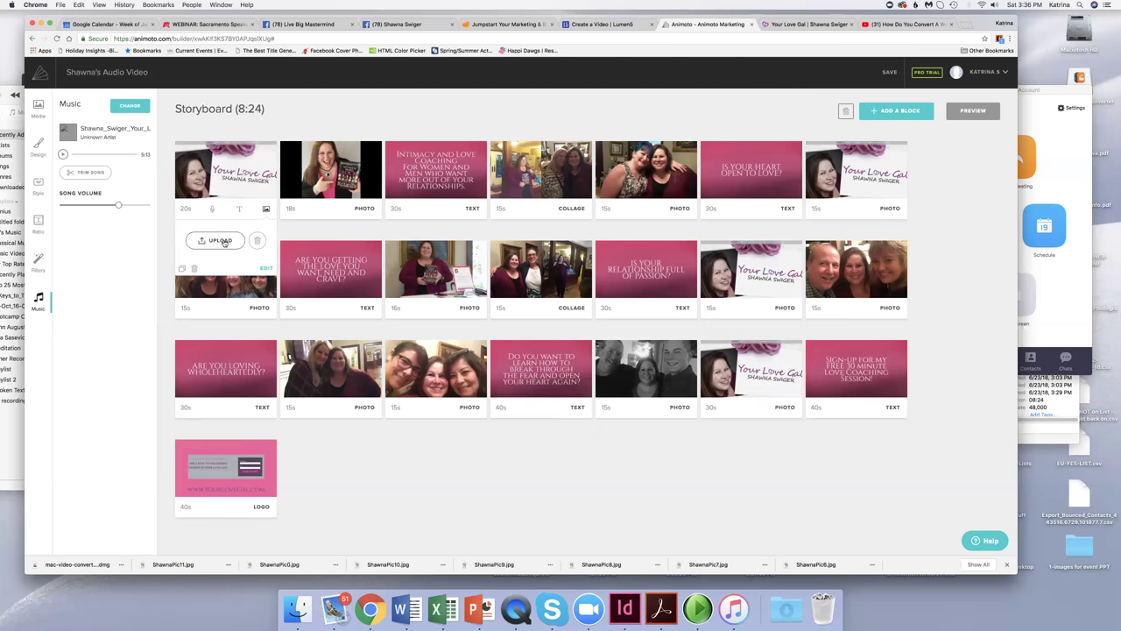
mouse_move(435, 175)
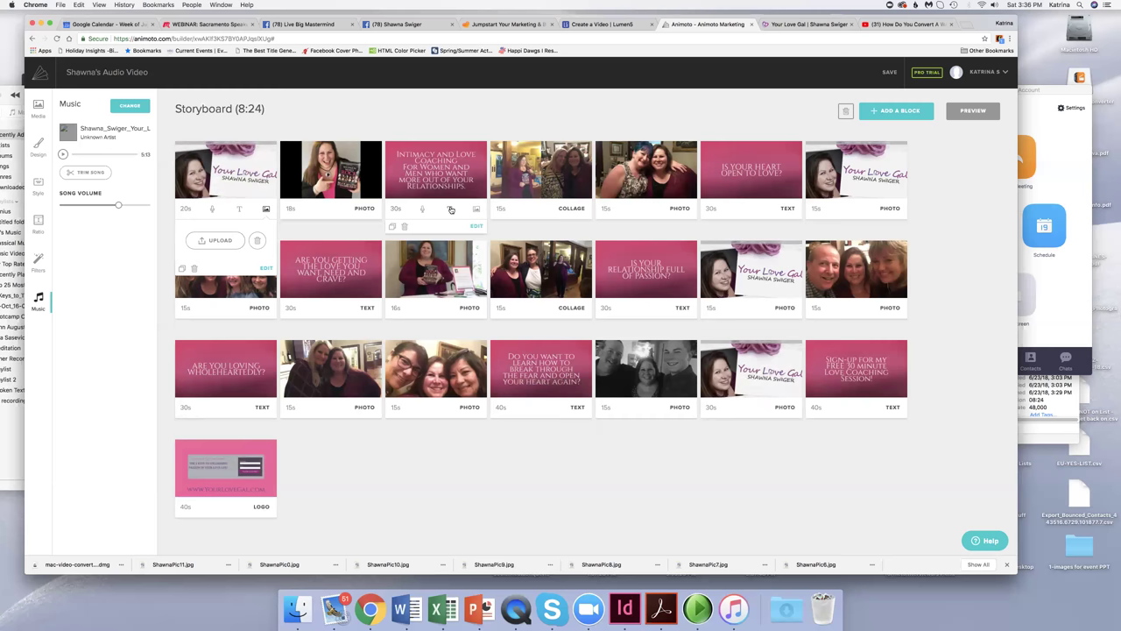
click(450, 209)
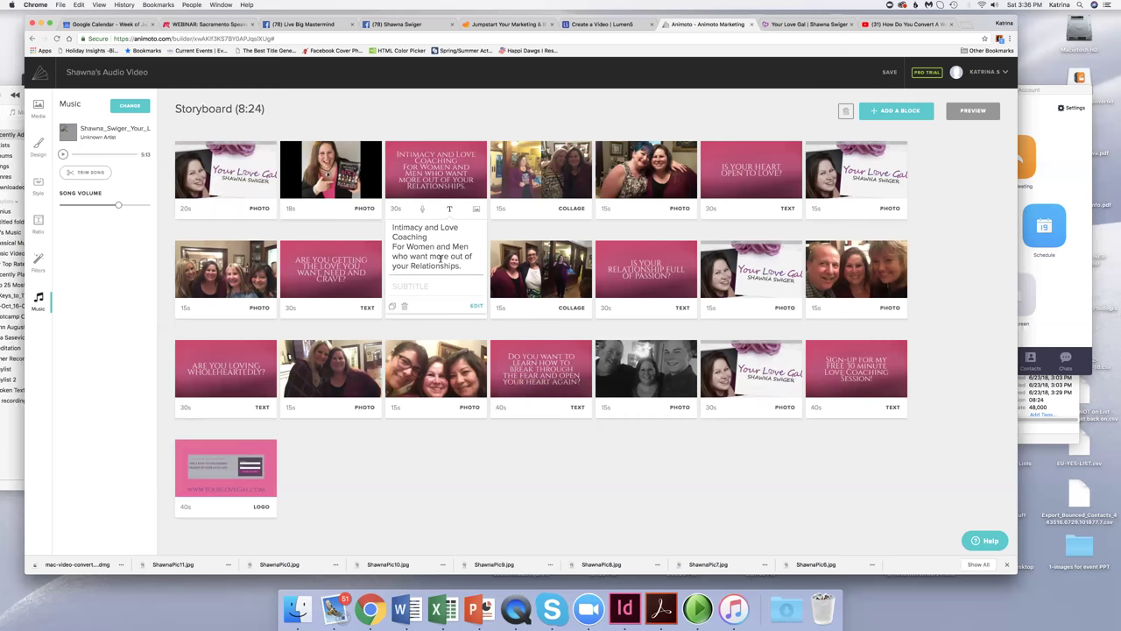
click(500, 208)
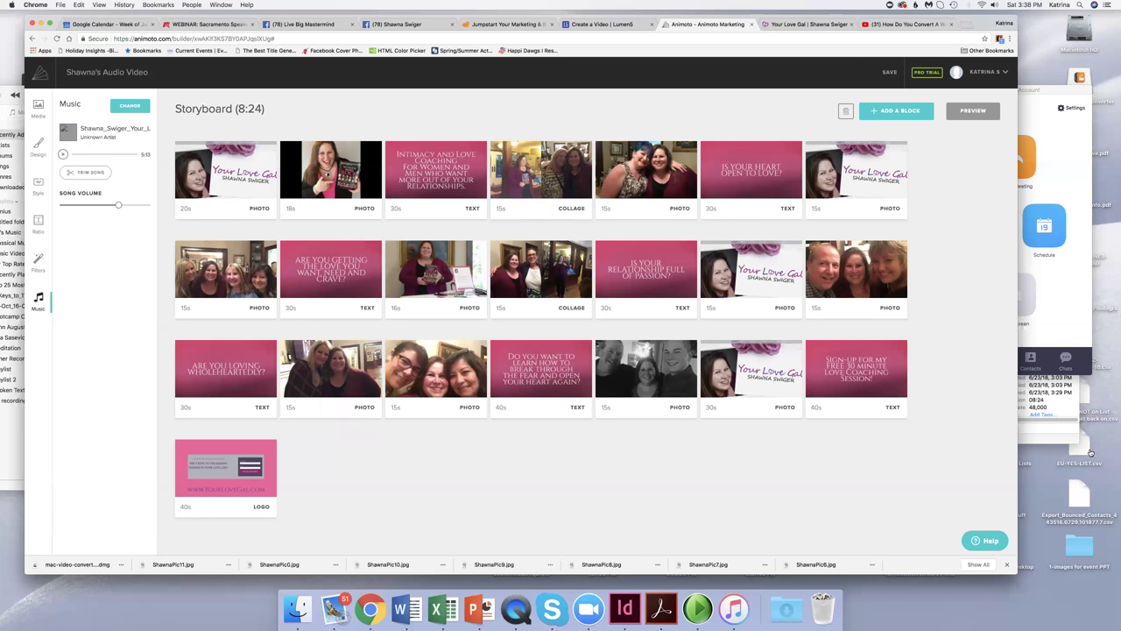
Bring forward the Finder window listing the 2018 Conference Relationship Priority MP3 files
click(1027, 441)
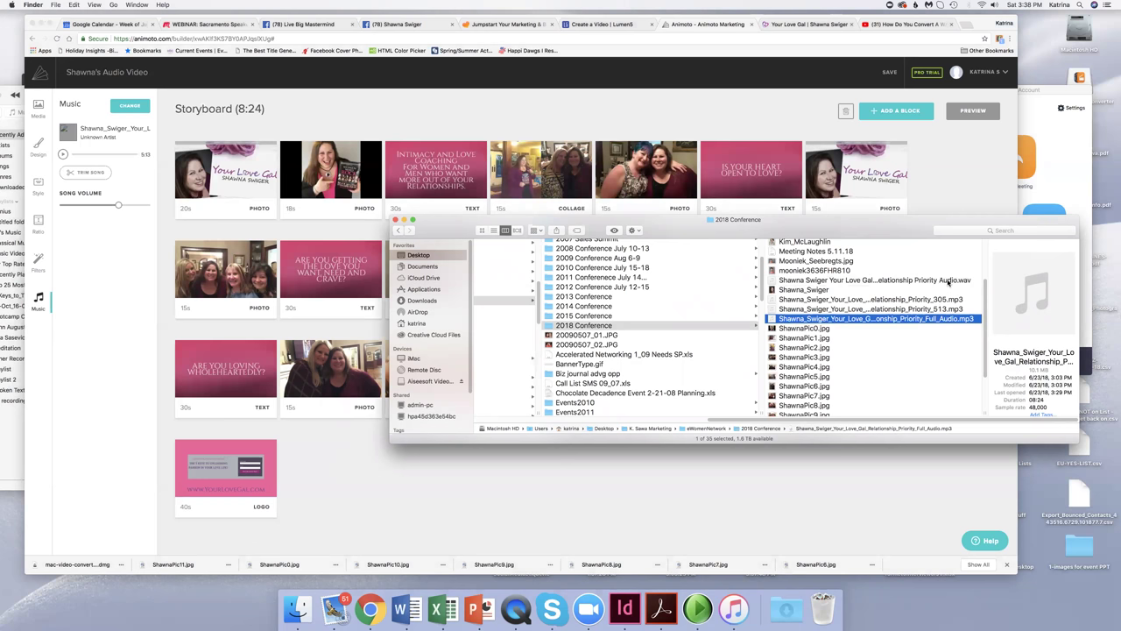
Check iTunes' Convert options for the 8:24 Relationship Priority track without converting, then hide iTunes
click(12, 454)
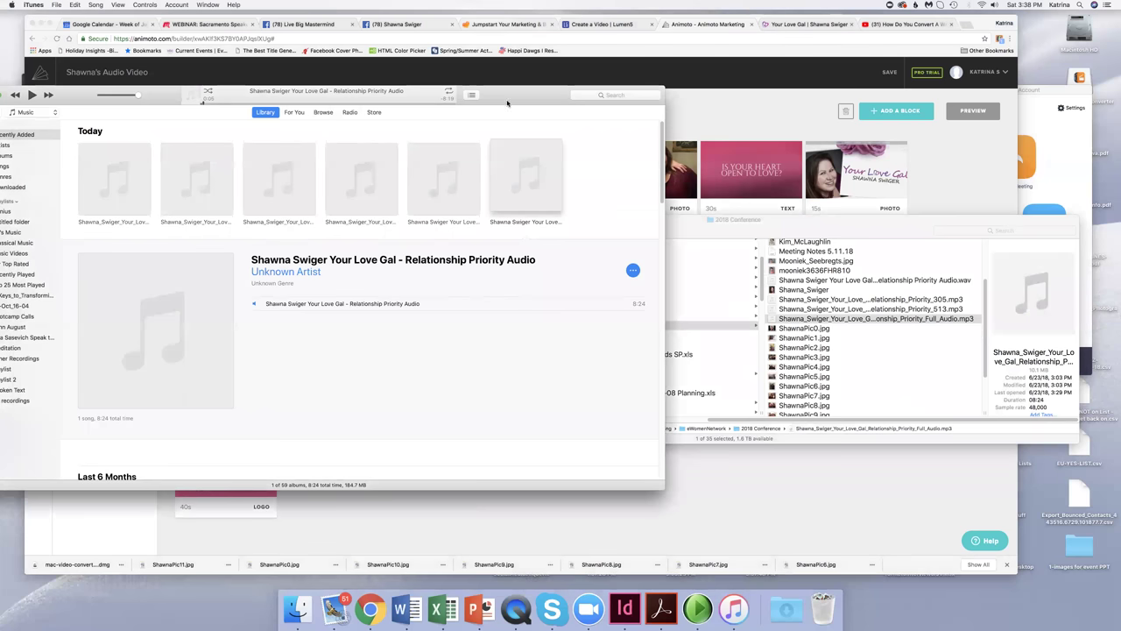
mouse_move(506, 99)
mouse_down()
mouse_move(555, 129)
mouse_move(544, 140)
mouse_up()
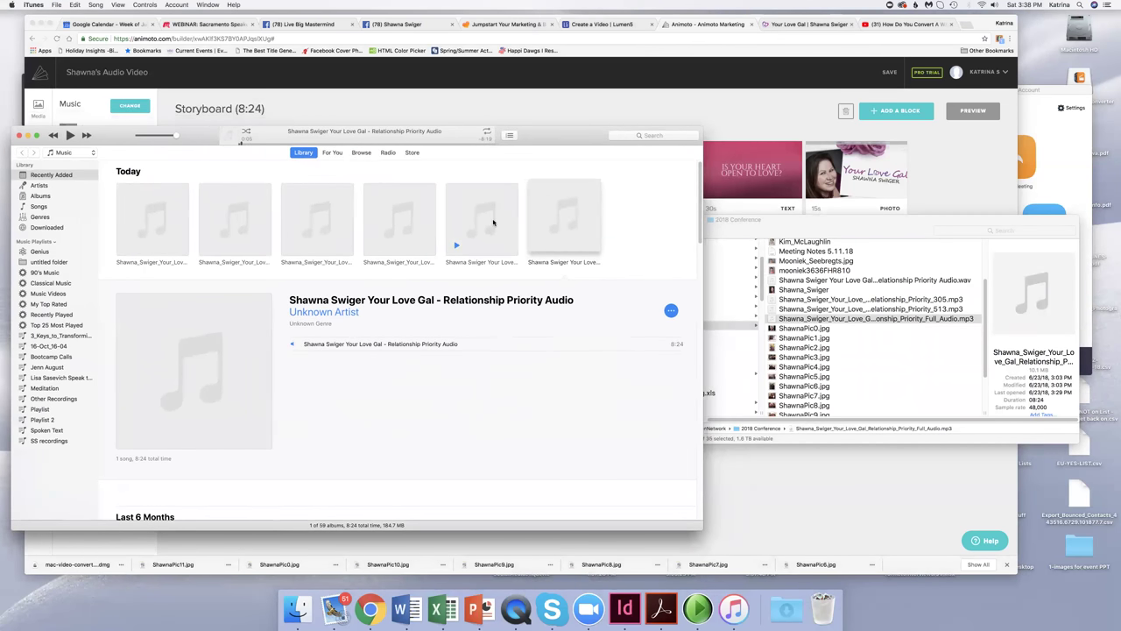
click(75, 5)
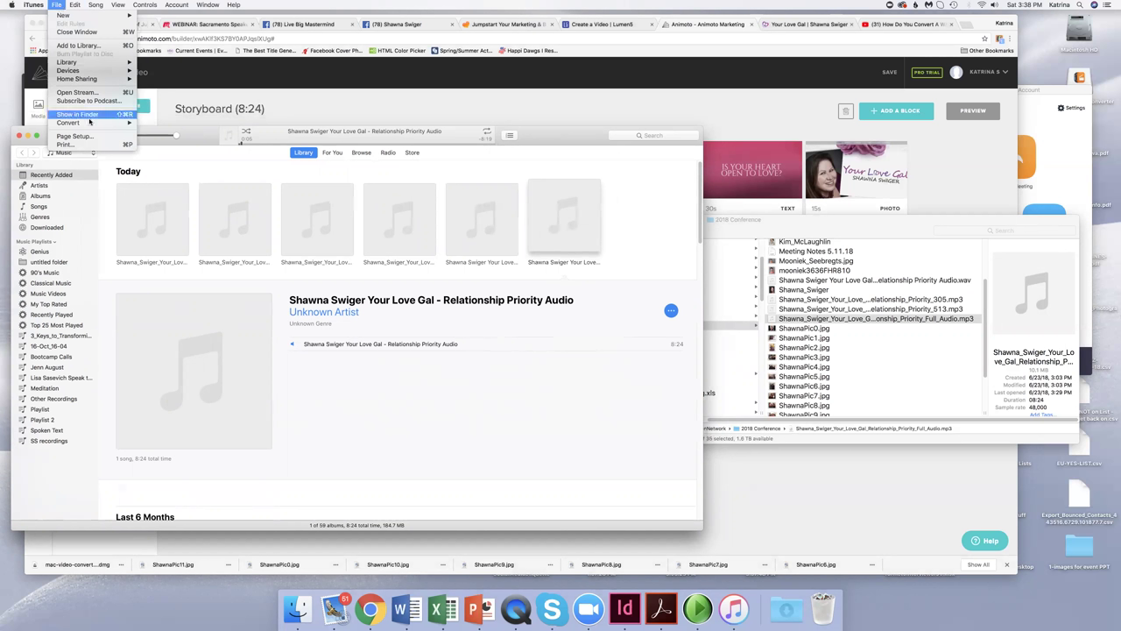
mouse_move(92, 122)
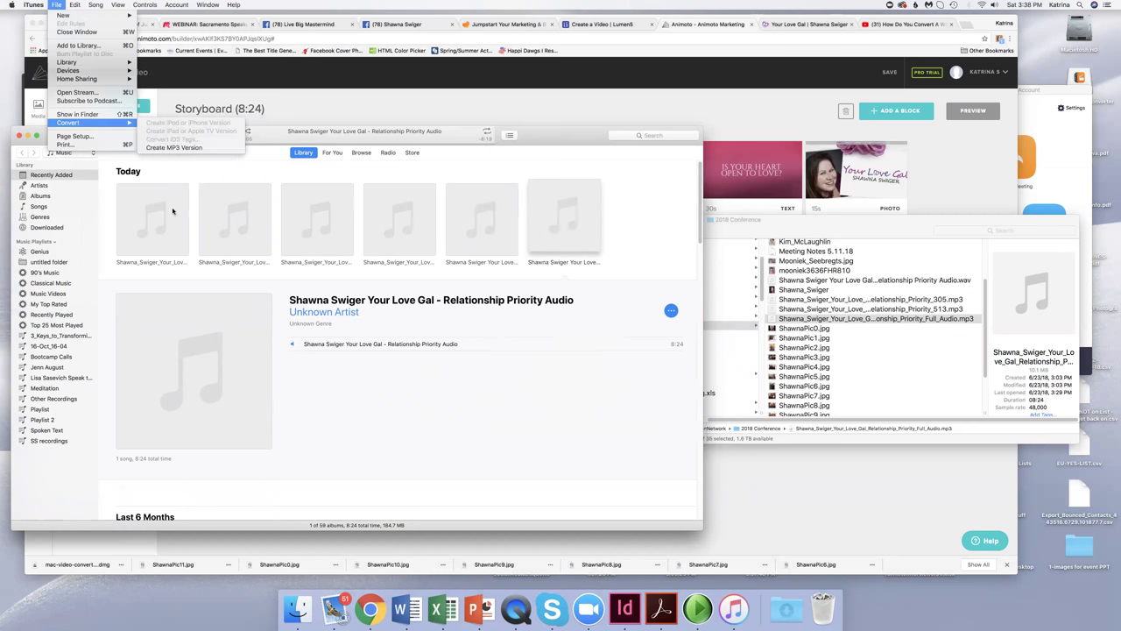
click(243, 295)
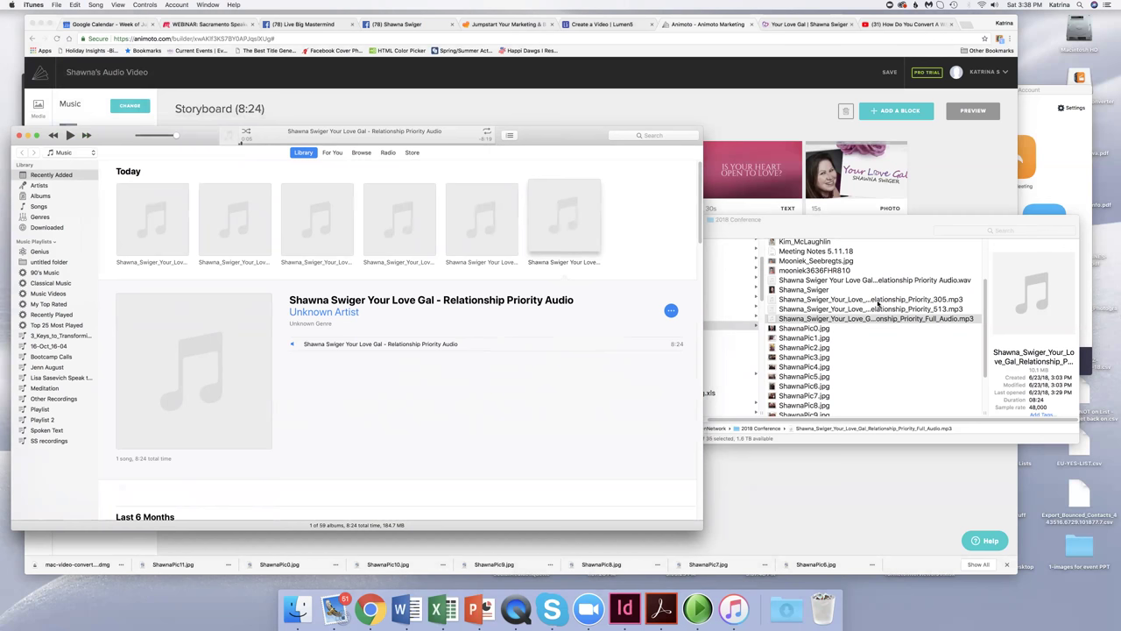
key(Return)
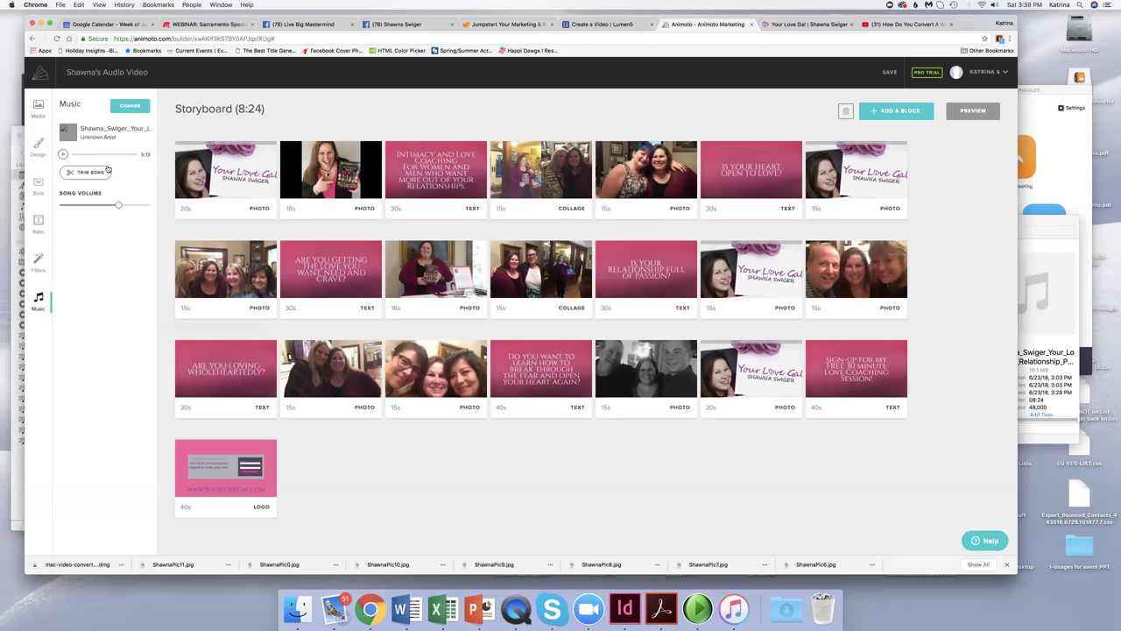
Upload the Shawna Swiger MP3 from the computer as the storyboard's new song
click(130, 105)
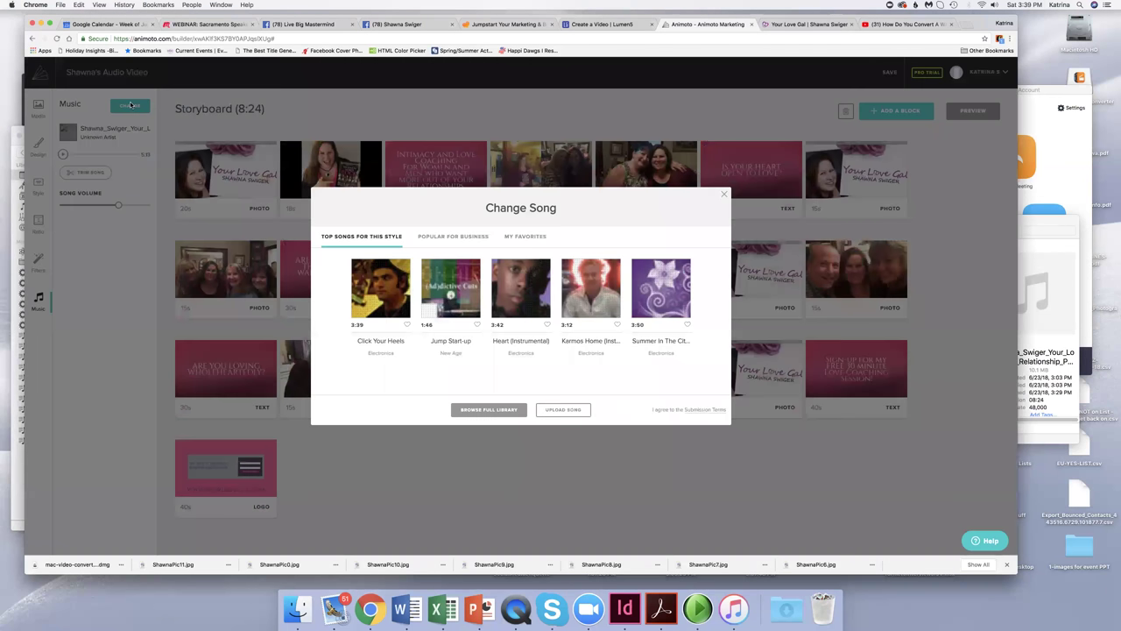
click(564, 409)
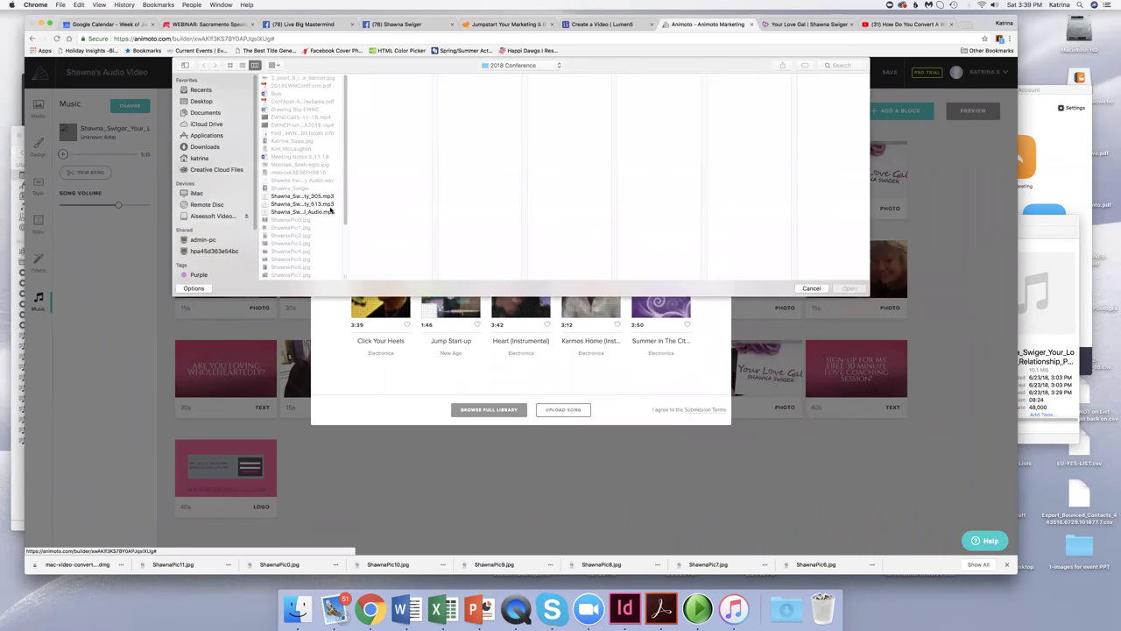
double_click(326, 213)
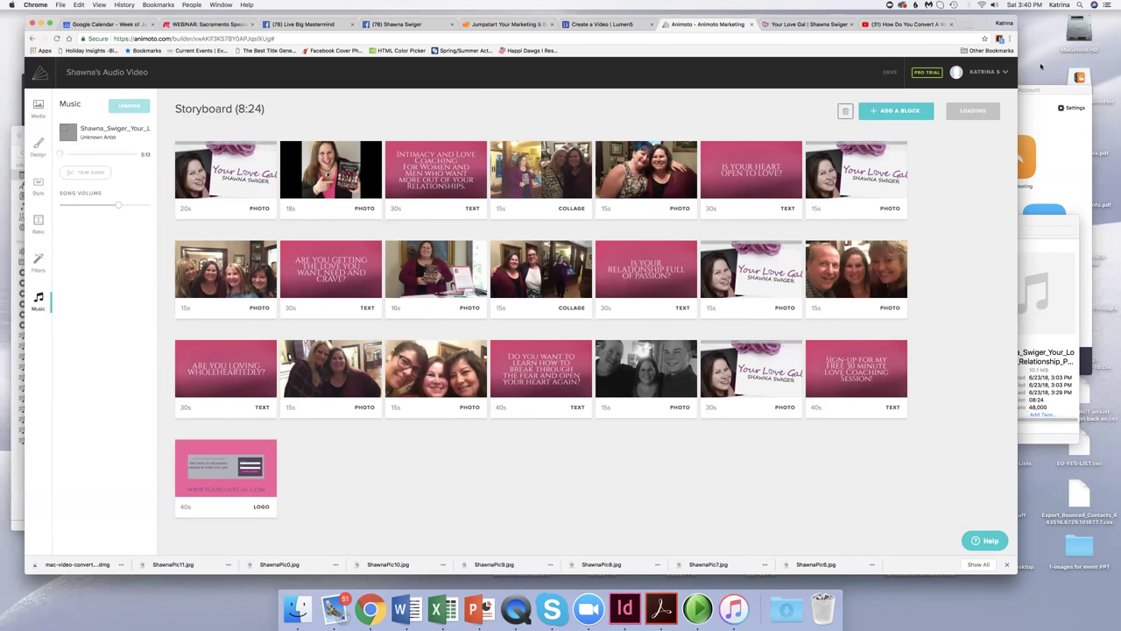
Open the account dropdown to read the music Upload Error notification
click(1009, 72)
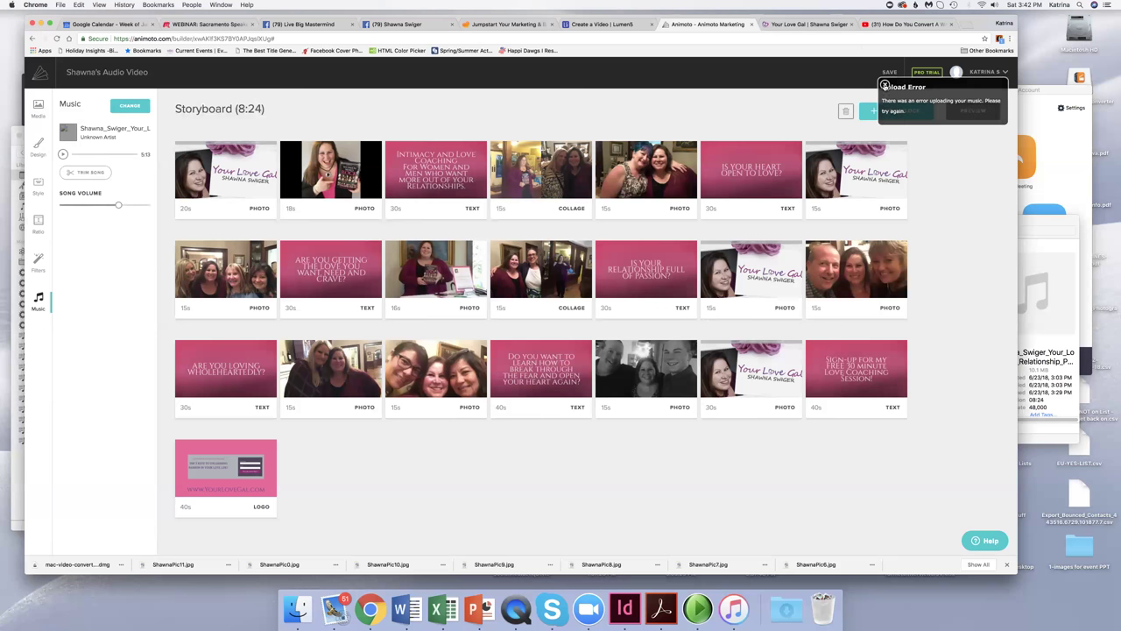
Close the Upload Error popup in the top-right corner
click(885, 85)
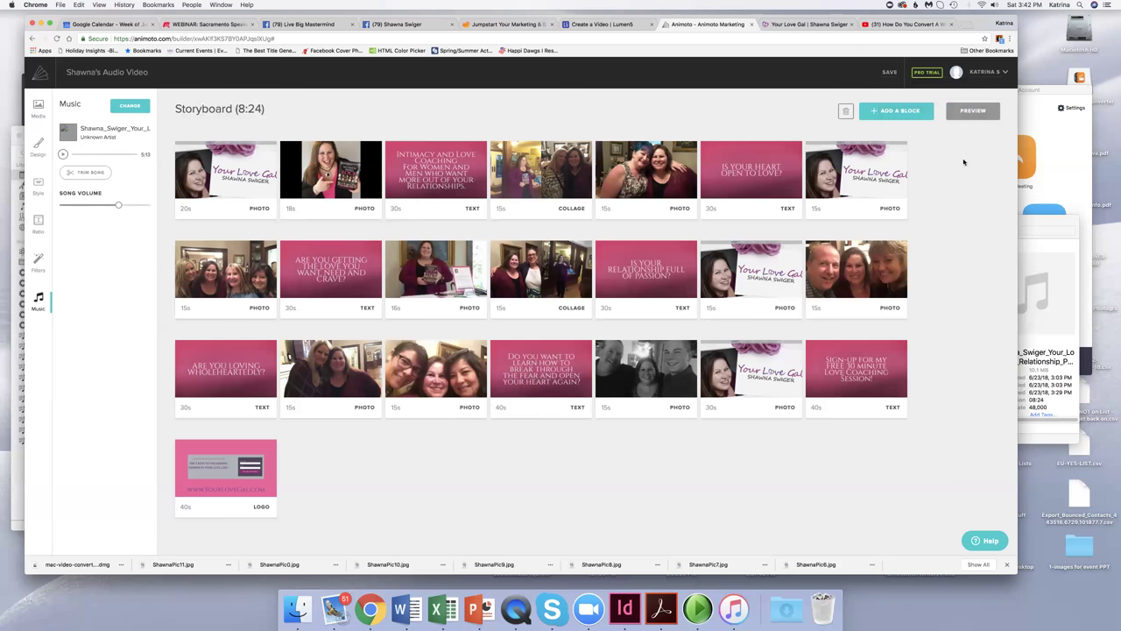
mouse_move(225, 474)
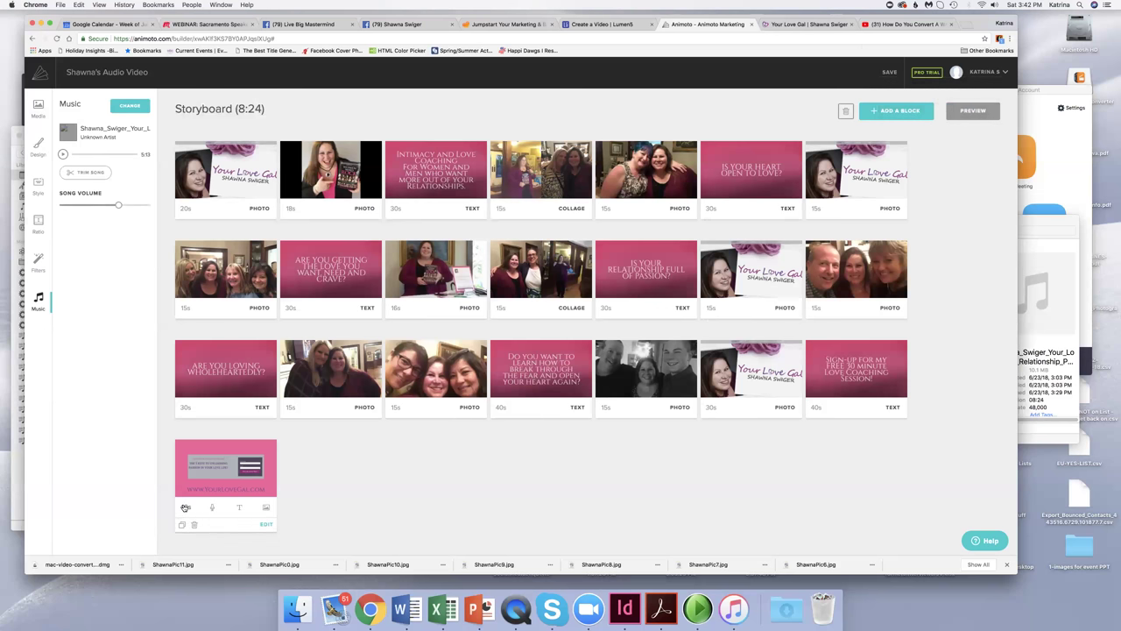
Copy the 30-second Your Love Gal block and move the copy after the logo, making 8:54
click(184, 507)
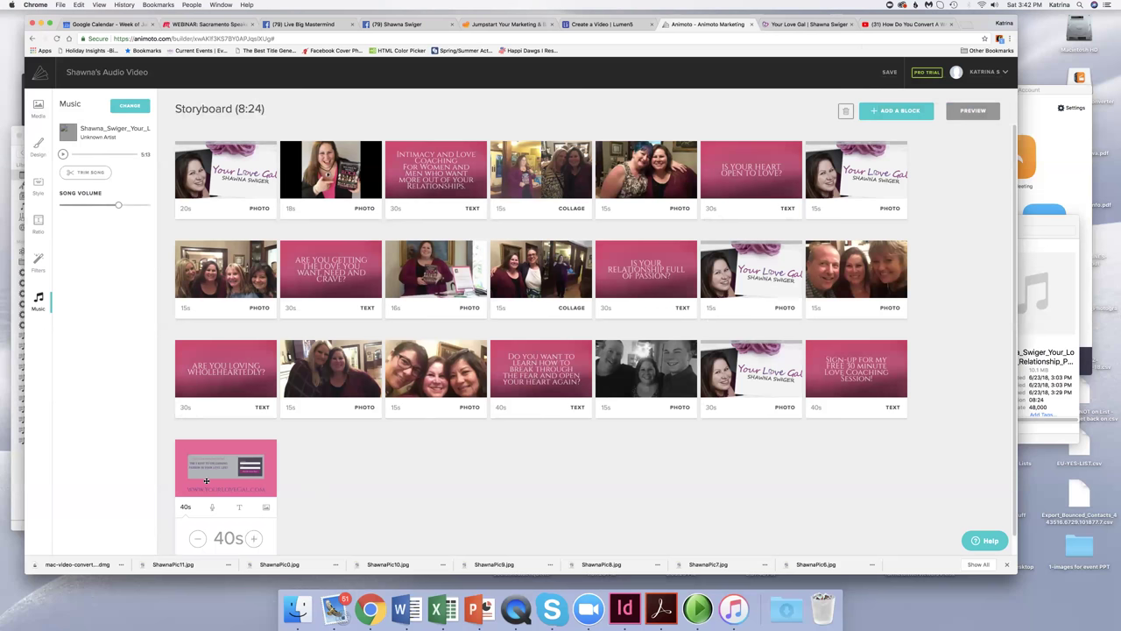
click(388, 472)
mouse_move(751, 367)
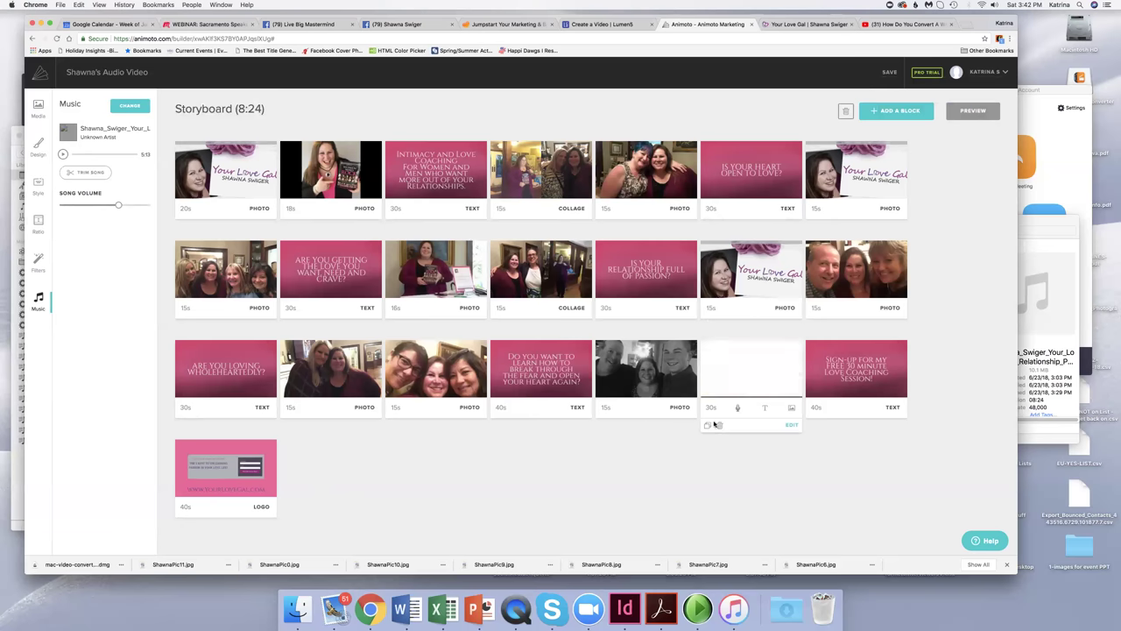
click(708, 425)
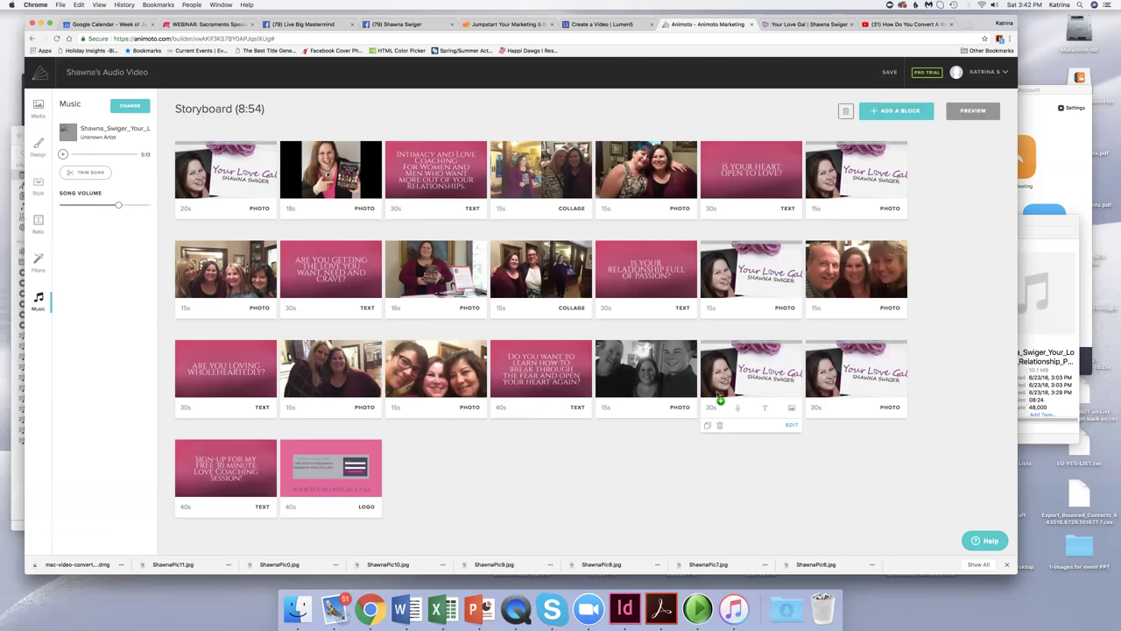
mouse_move(717, 394)
mouse_down()
mouse_move(572, 508)
mouse_move(657, 483)
mouse_up()
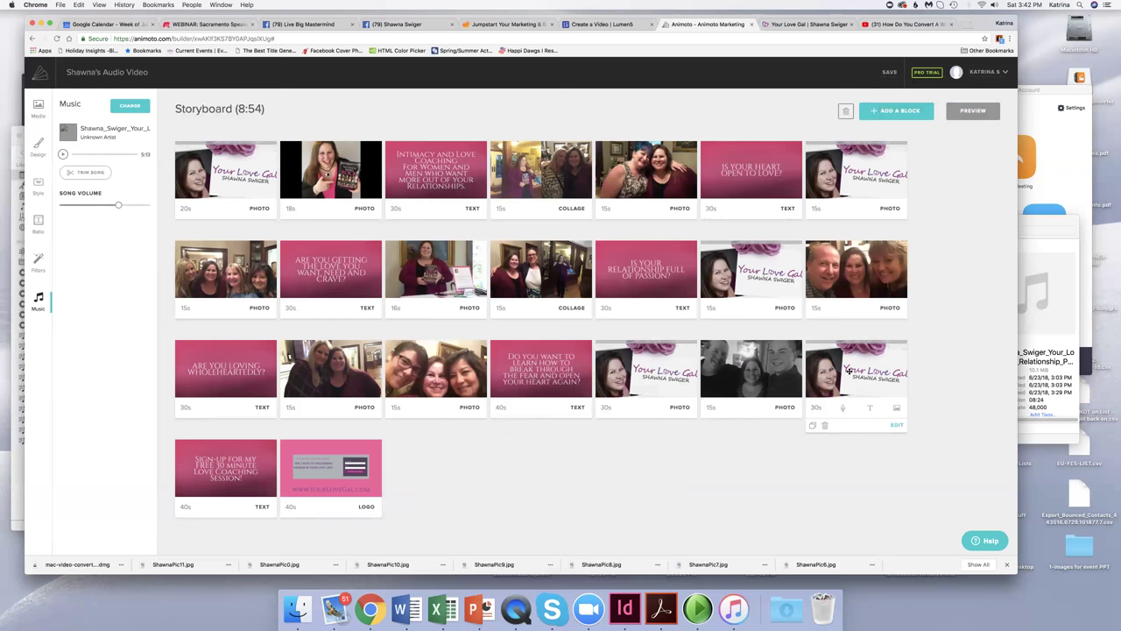
mouse_move(655, 386)
mouse_down()
mouse_move(613, 484)
mouse_move(644, 371)
mouse_move(321, 466)
mouse_up()
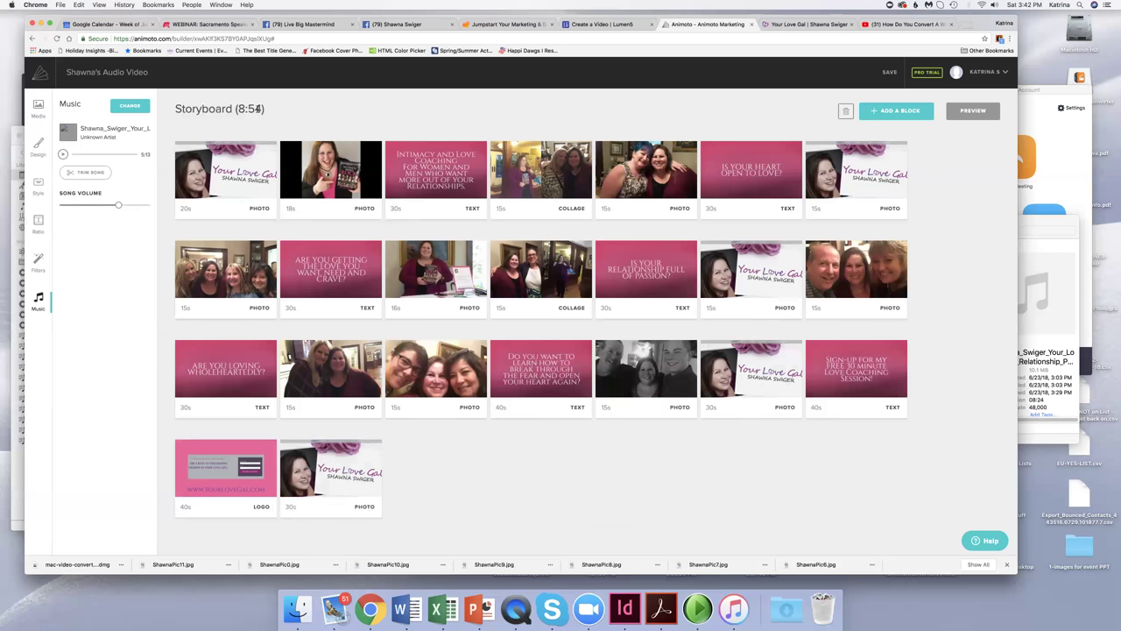
Upload the audio MP3 file as the replacement soundtrack and shift Chrome aside while it loads
click(130, 106)
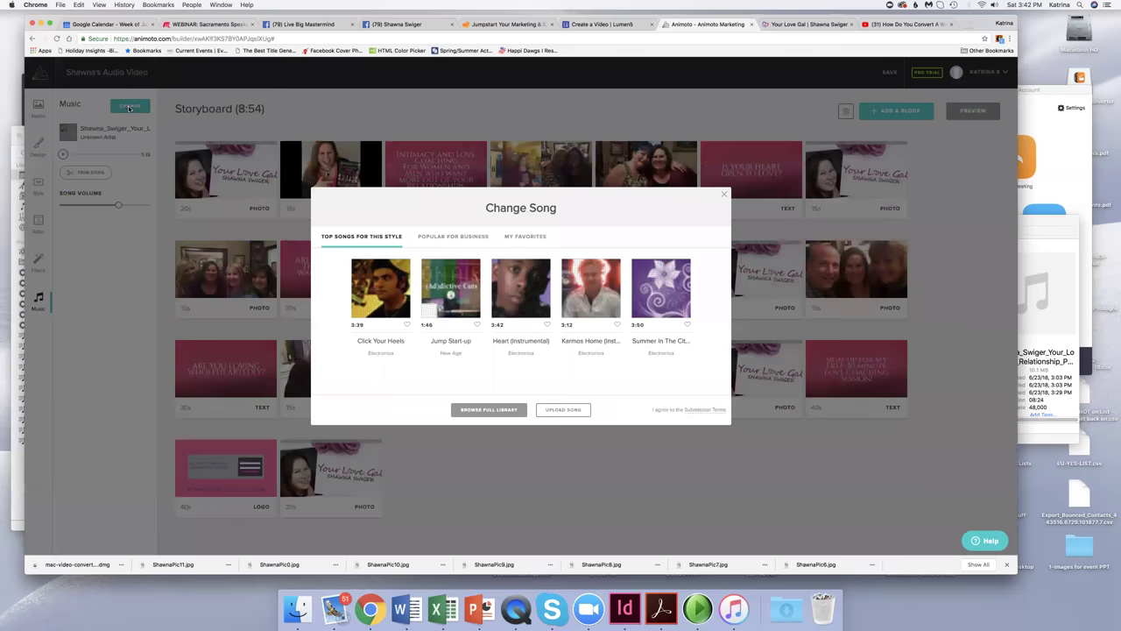
click(565, 411)
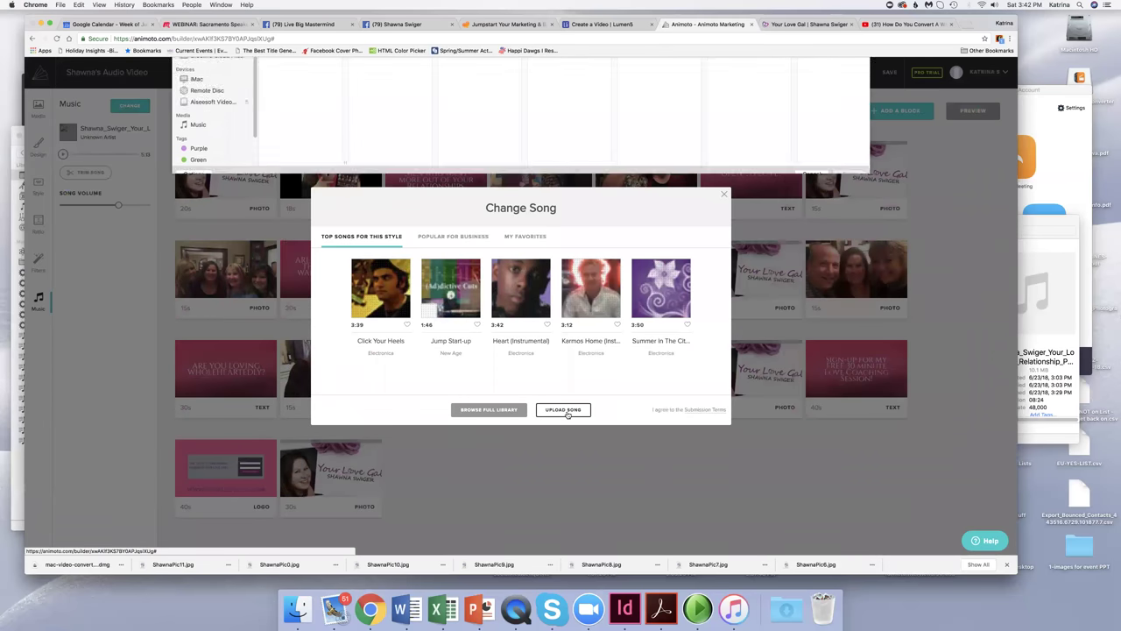
double_click(317, 212)
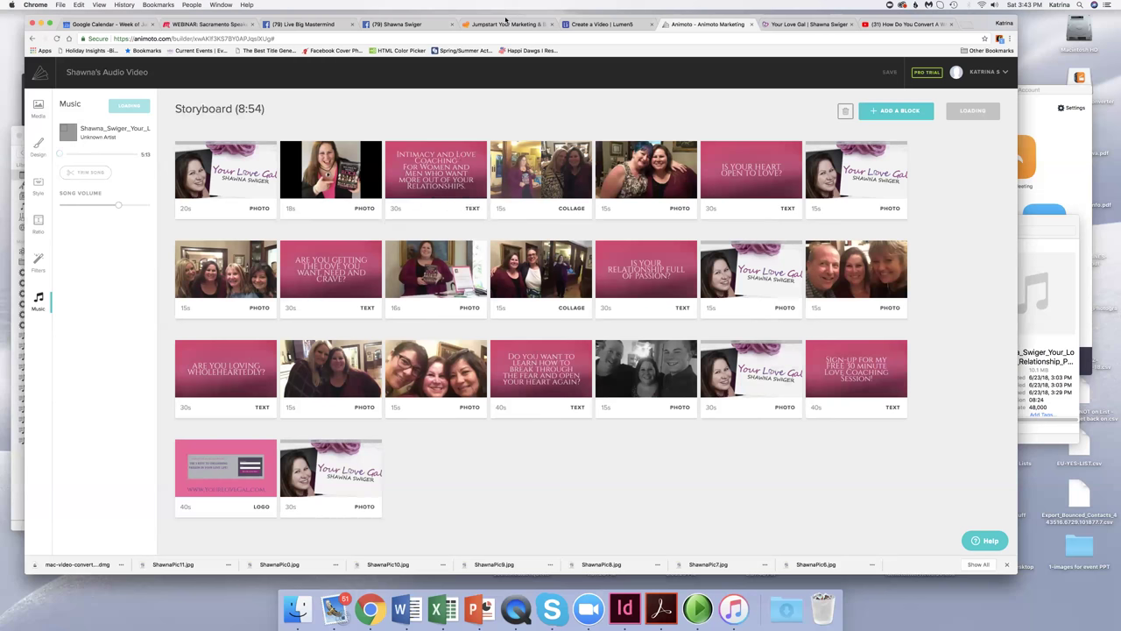
drag(502, 17, 531, 30)
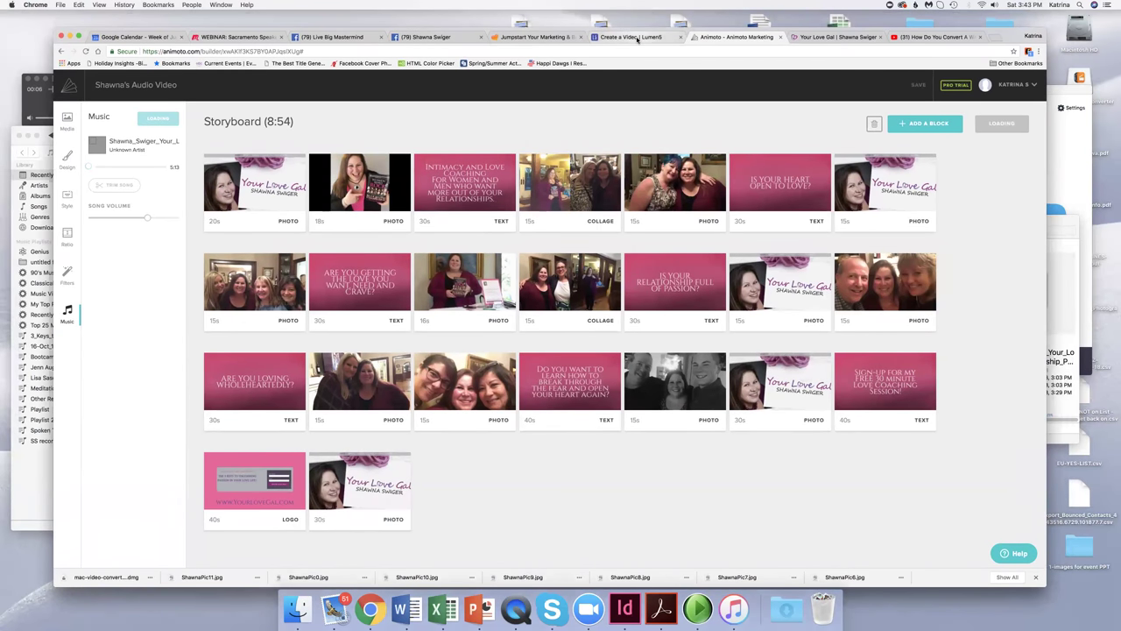
Switch to the 'Create a Video | Lumen5' tab showing the welcome scene draft
click(637, 40)
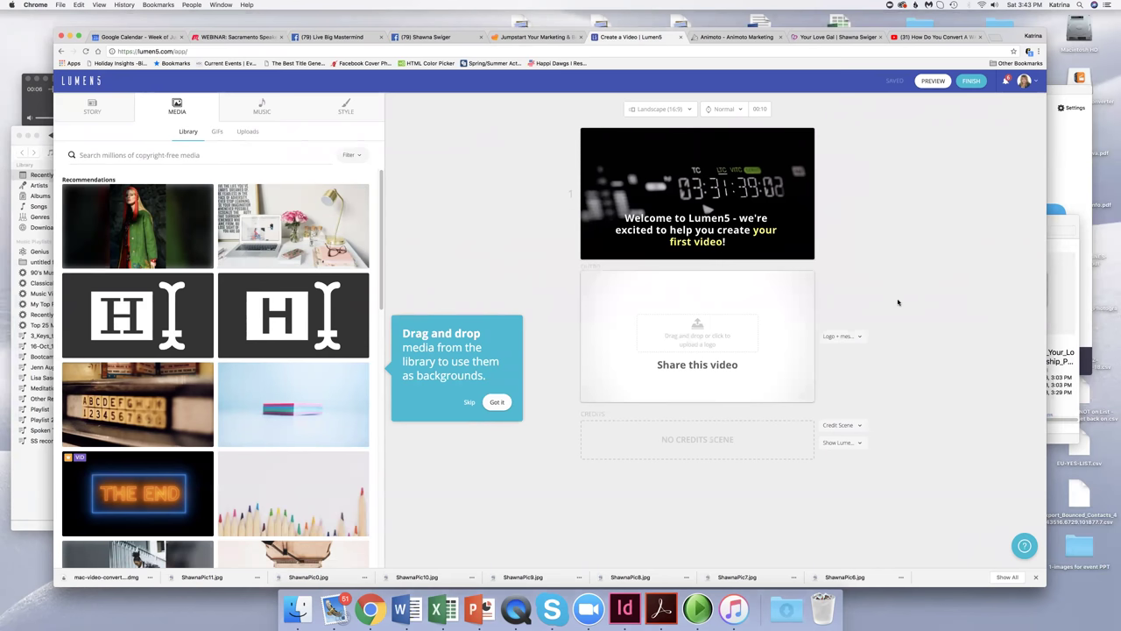
mouse_move(697, 194)
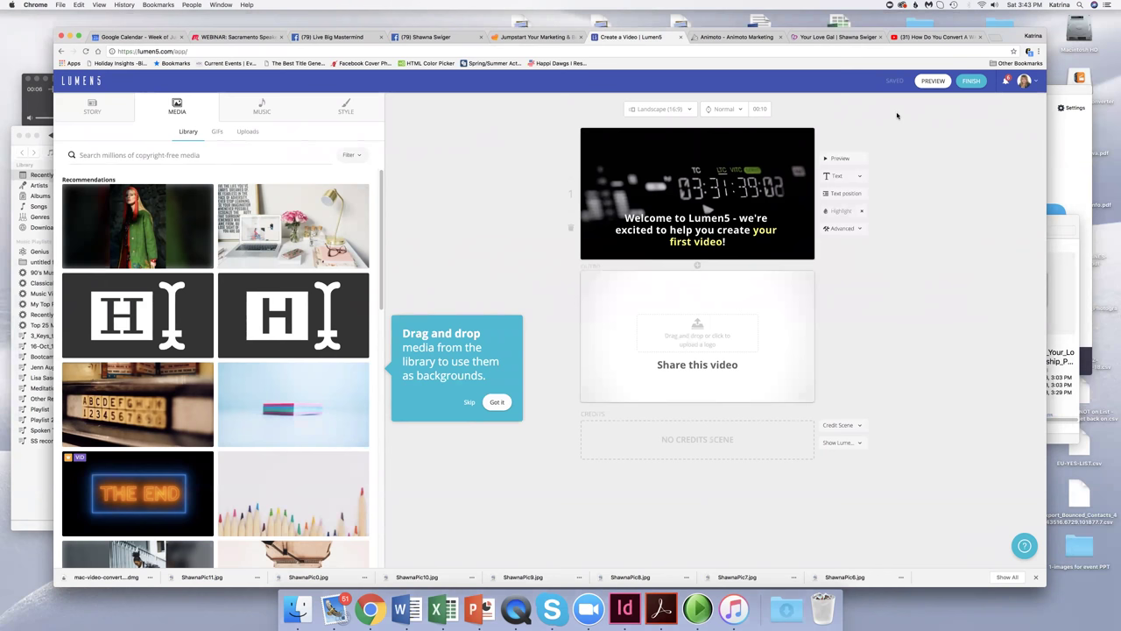
Open the Managing Distractions & Summeritis post on the Jumpstart Your Marketing blog, then return to Lumen5
click(534, 38)
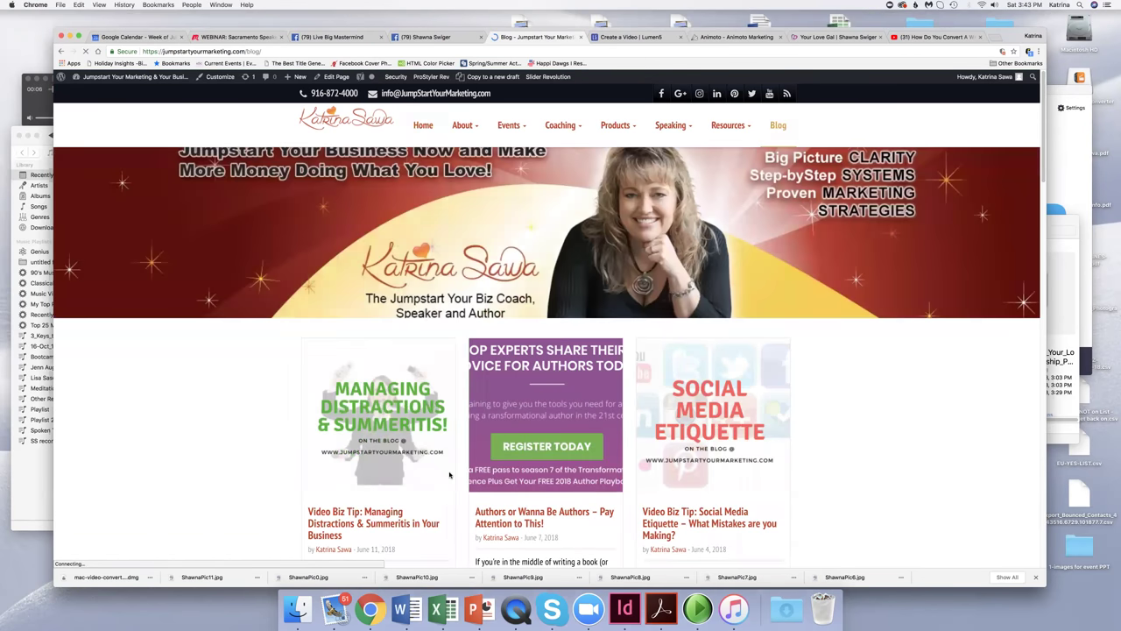
click(373, 515)
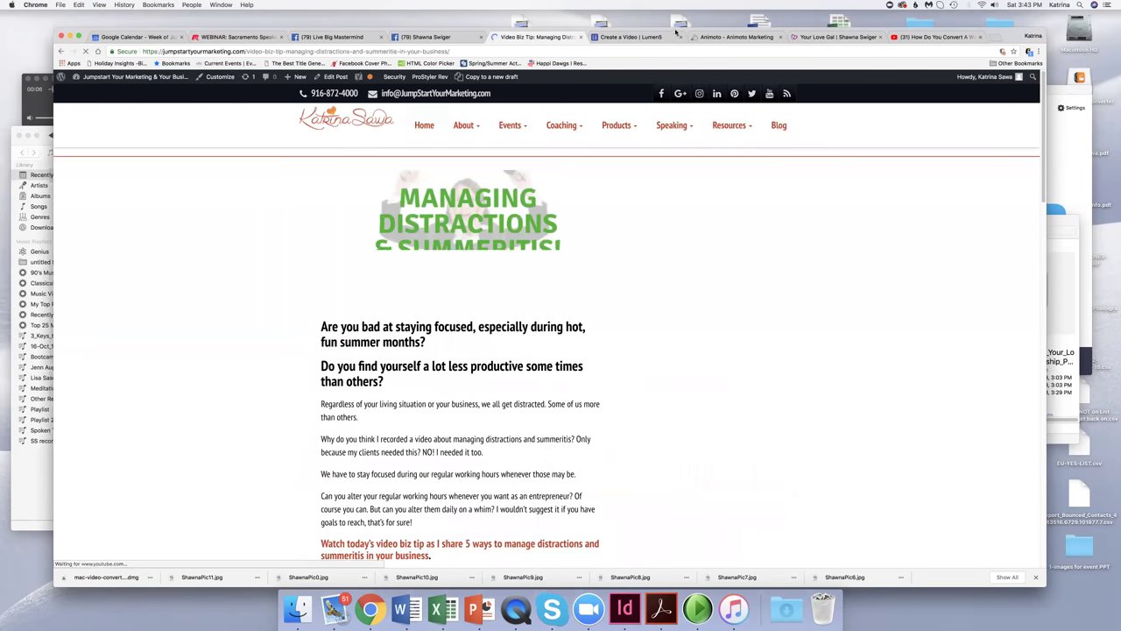
click(646, 37)
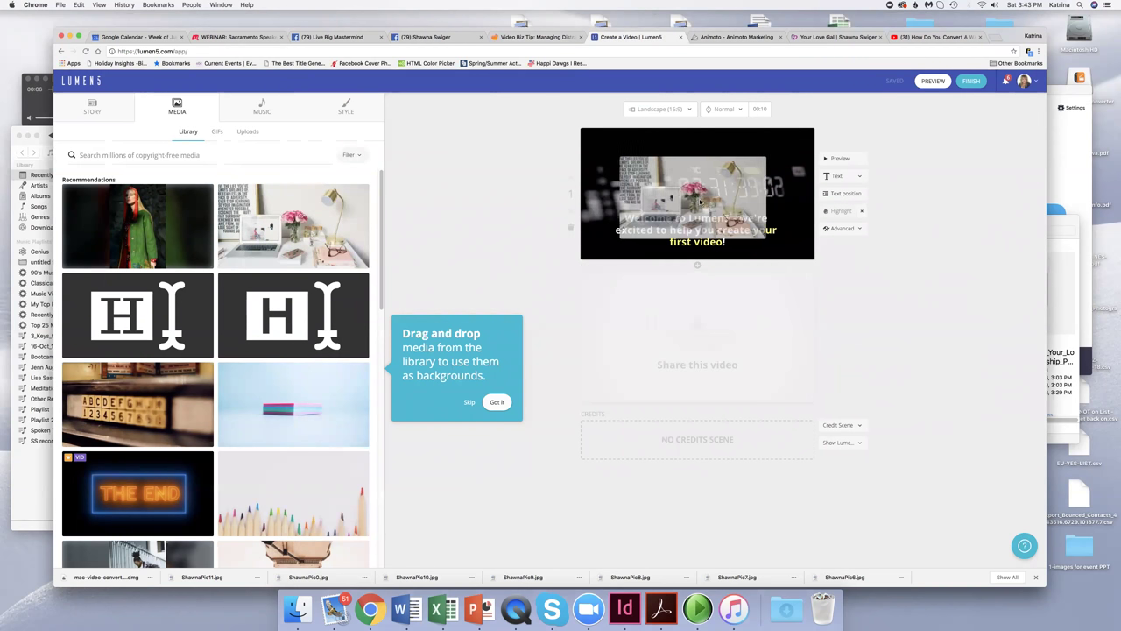
Put the desk-with-flowers photo behind Lumen5's welcome scene and dismiss the media and preview tips
drag(333, 228, 659, 185)
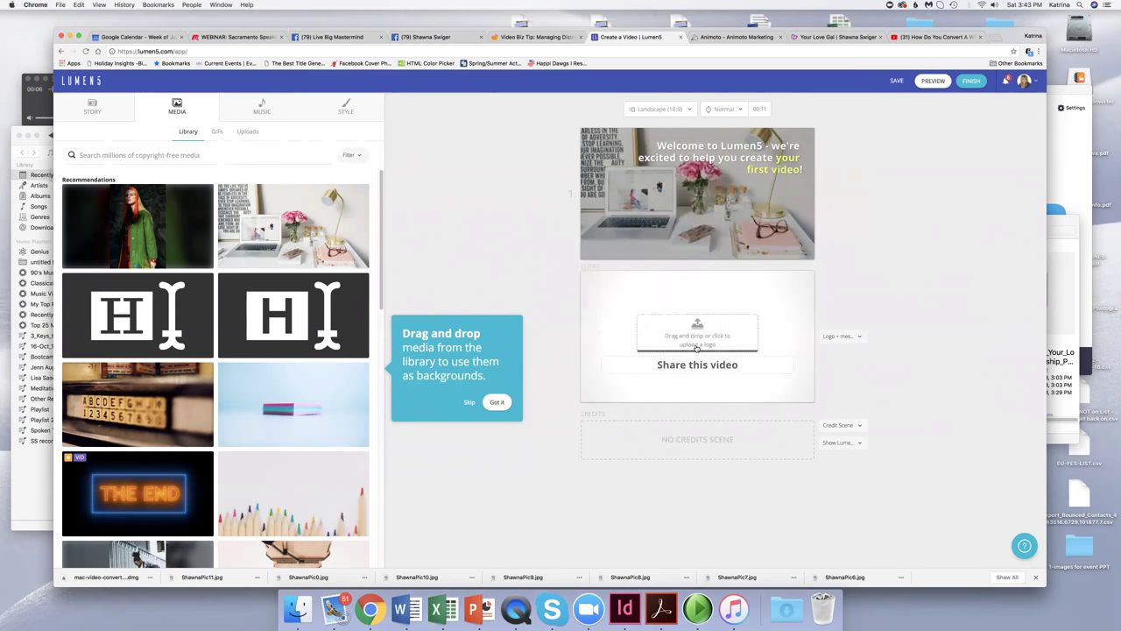
mouse_move(698, 337)
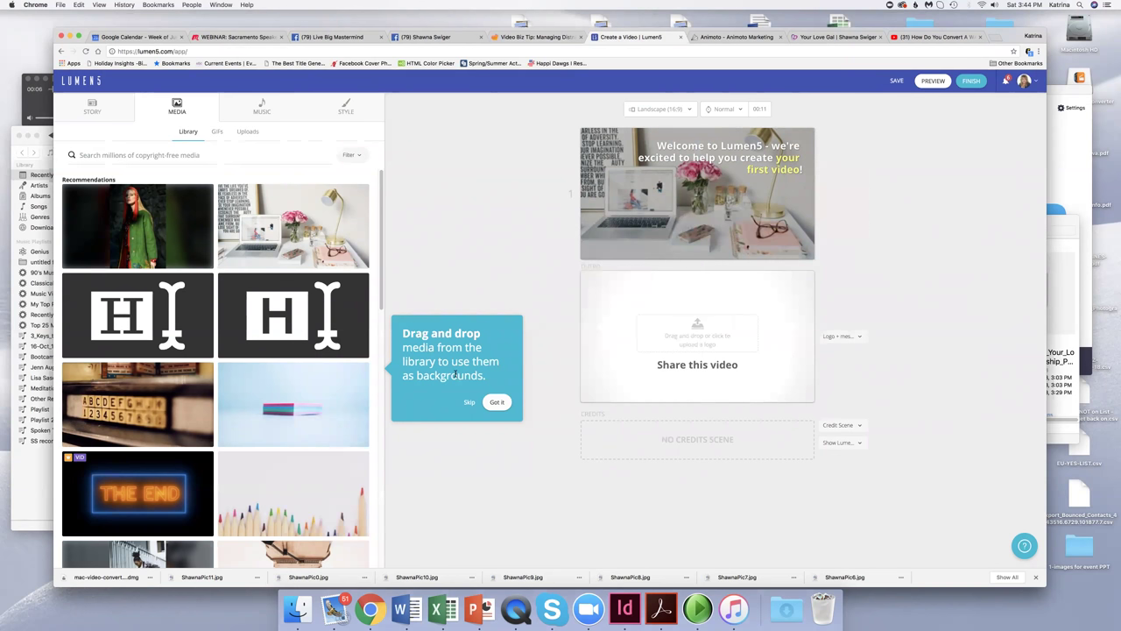
click(101, 112)
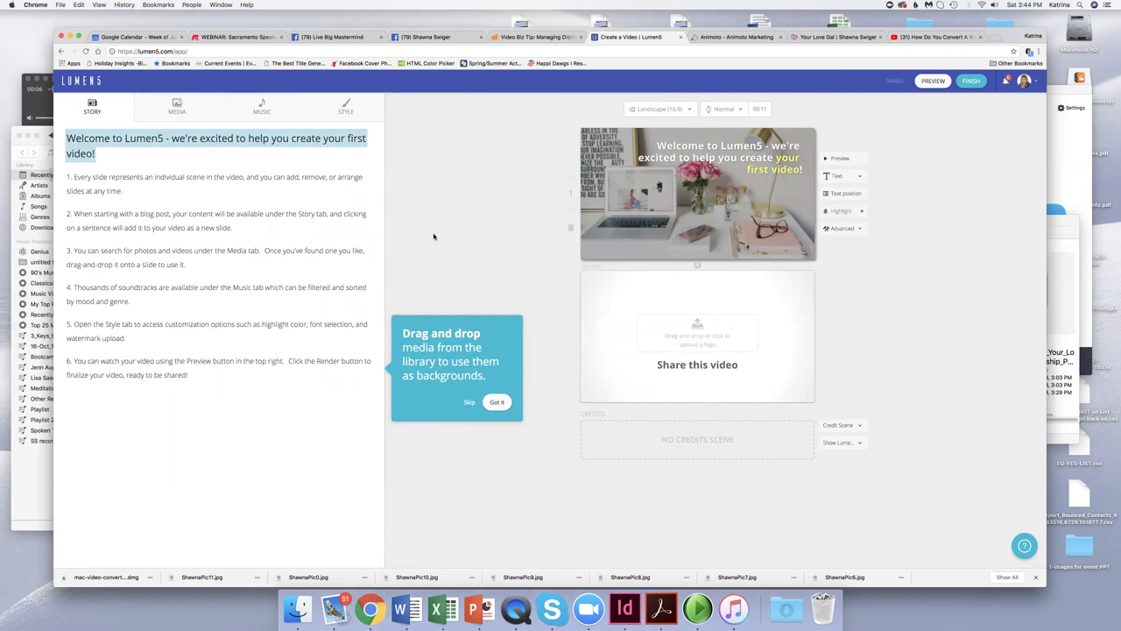
click(496, 402)
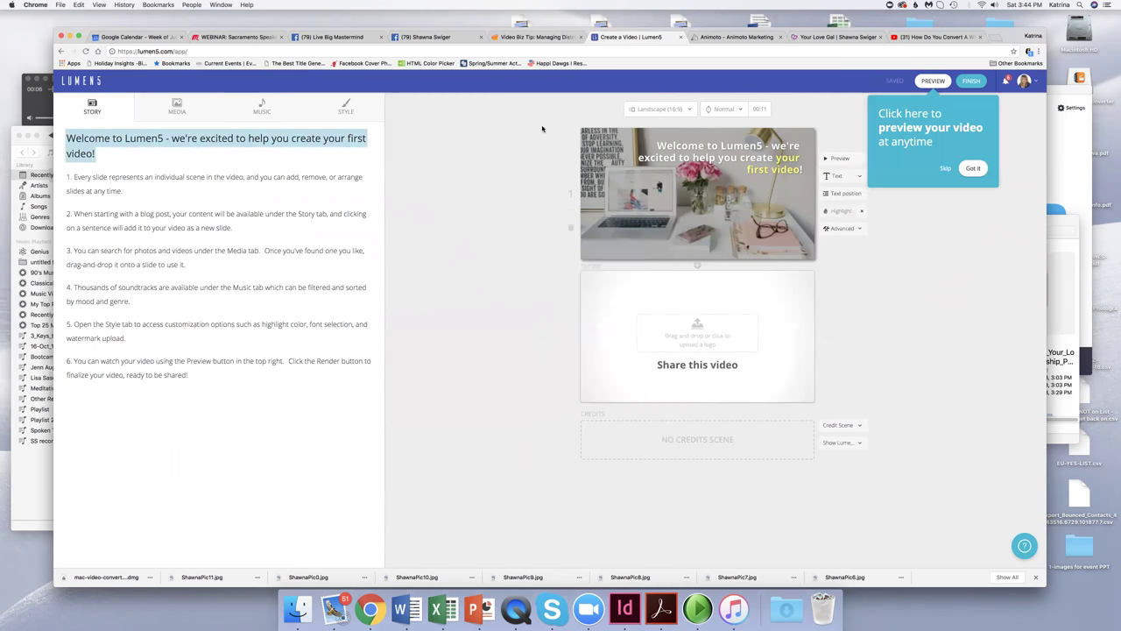
click(972, 168)
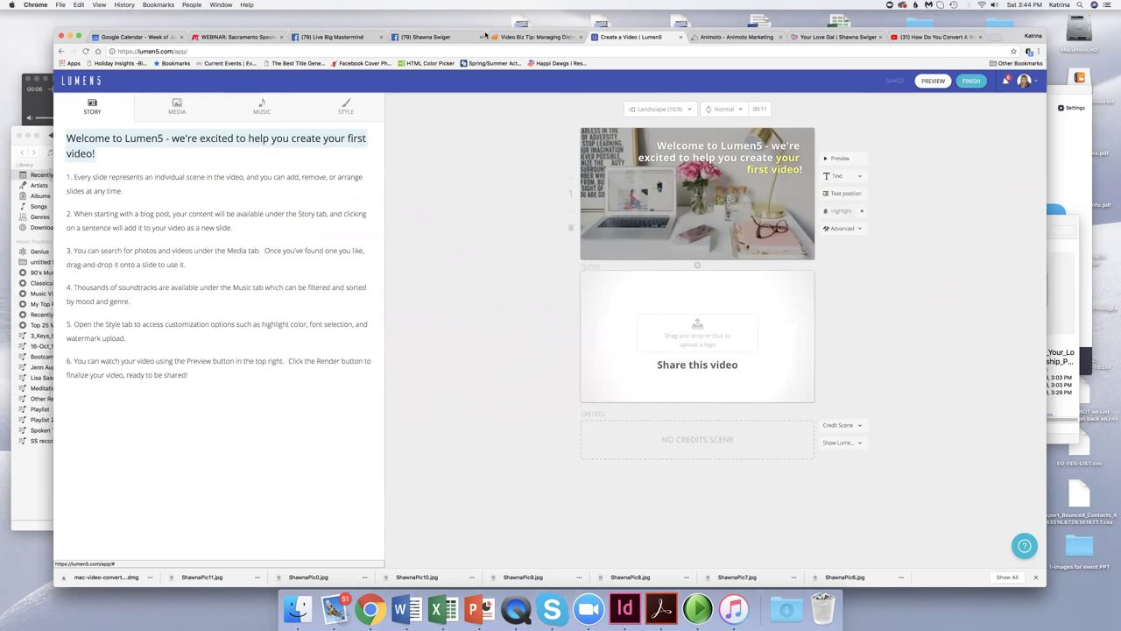
click(716, 37)
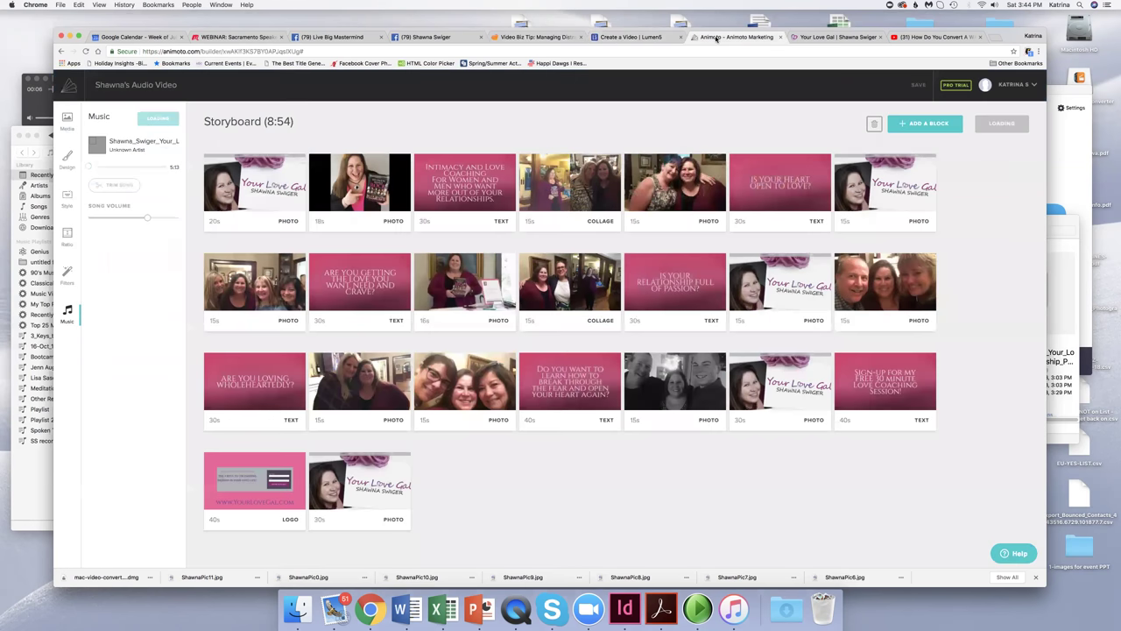